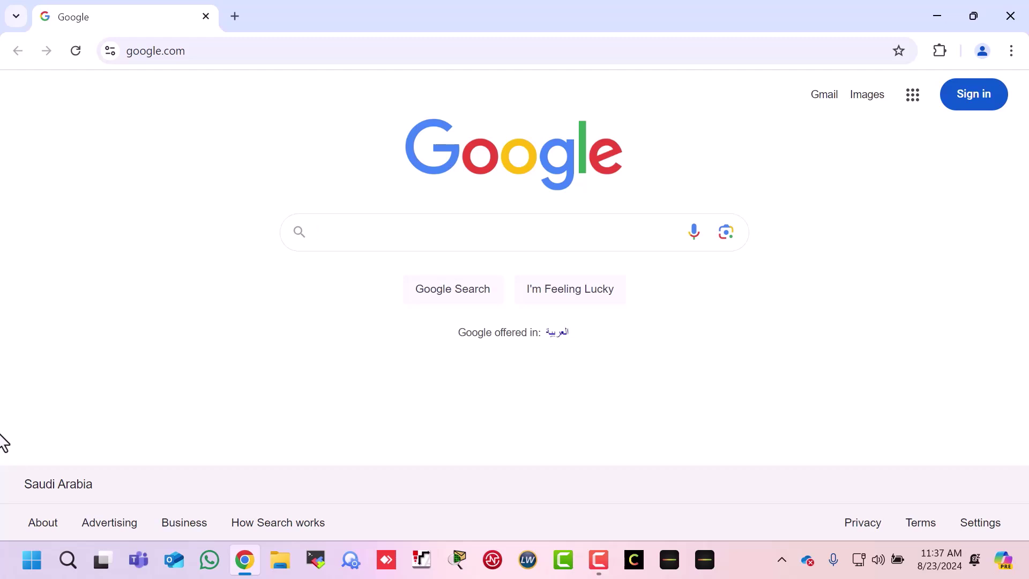
type("hikvision to")
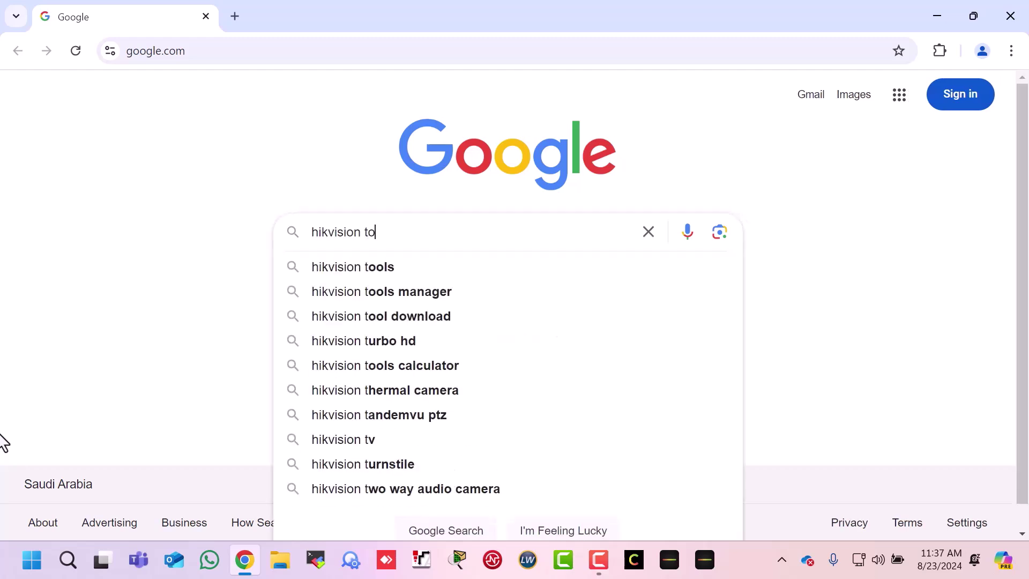
type("ols")
Search 'hikvision tools', reach Hikvision's SADP page and start the SADP V3.1.3.2 download
key("Return")
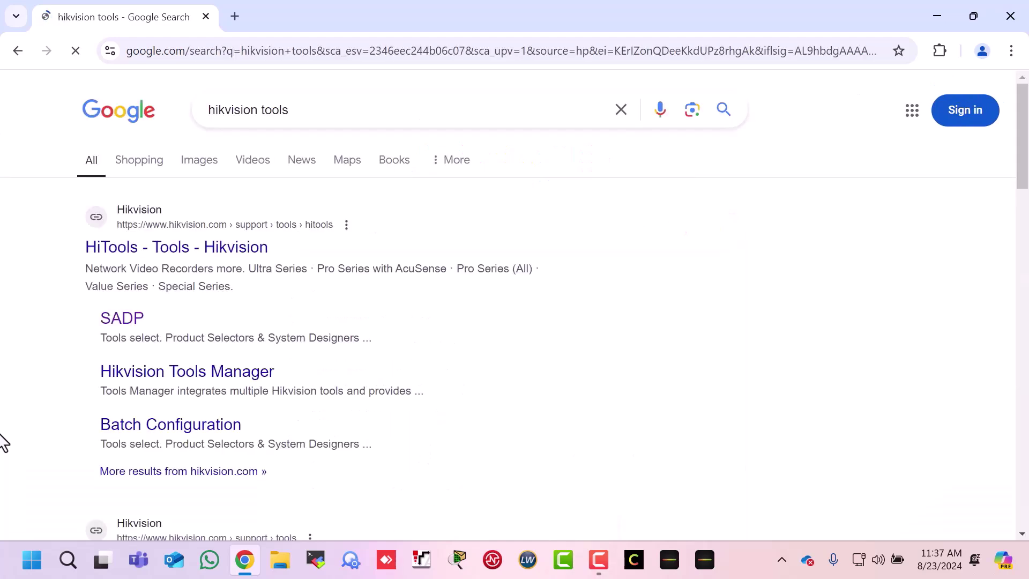
left_click(125, 325)
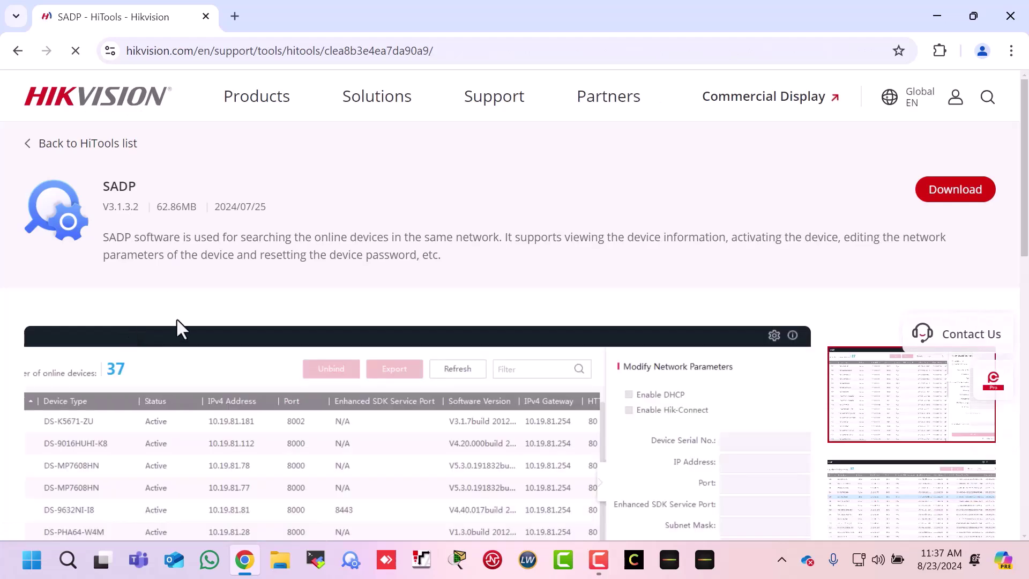
left_click(956, 188)
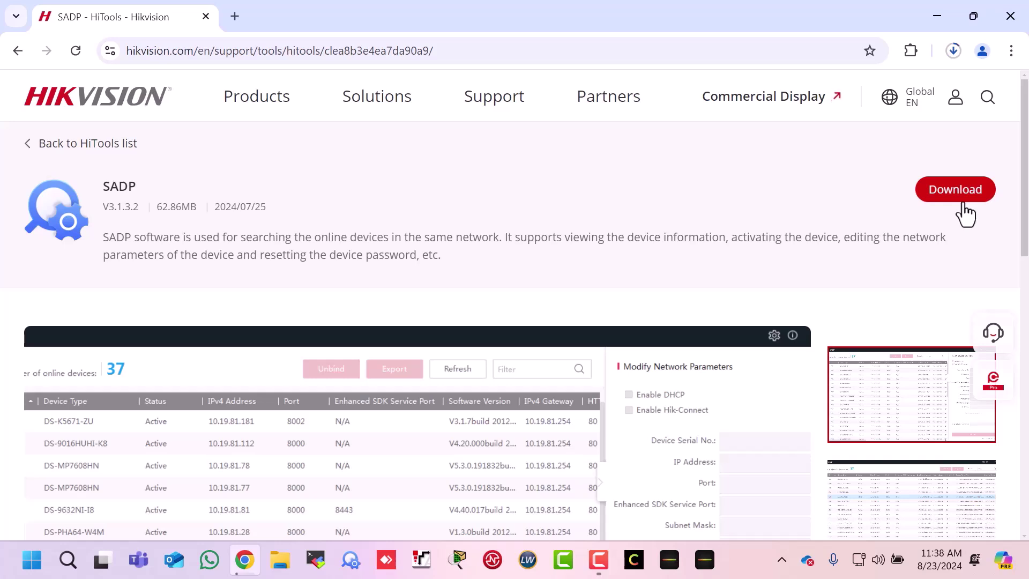
Quit Chrome despite the download and bring SADP up maximized with the inactive camera listed
left_click(1010, 16)
left_click(506, 153)
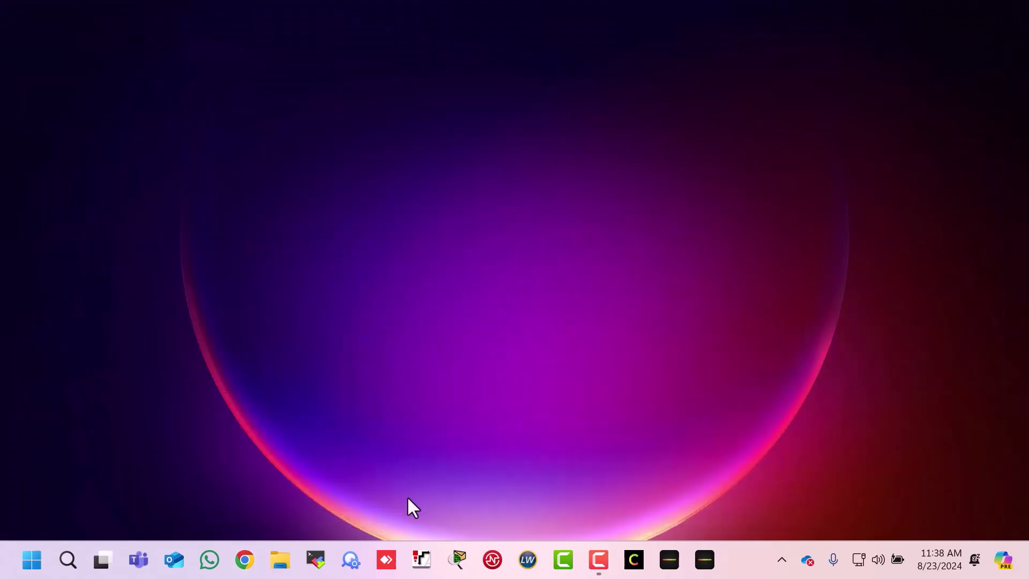
left_click(350, 560)
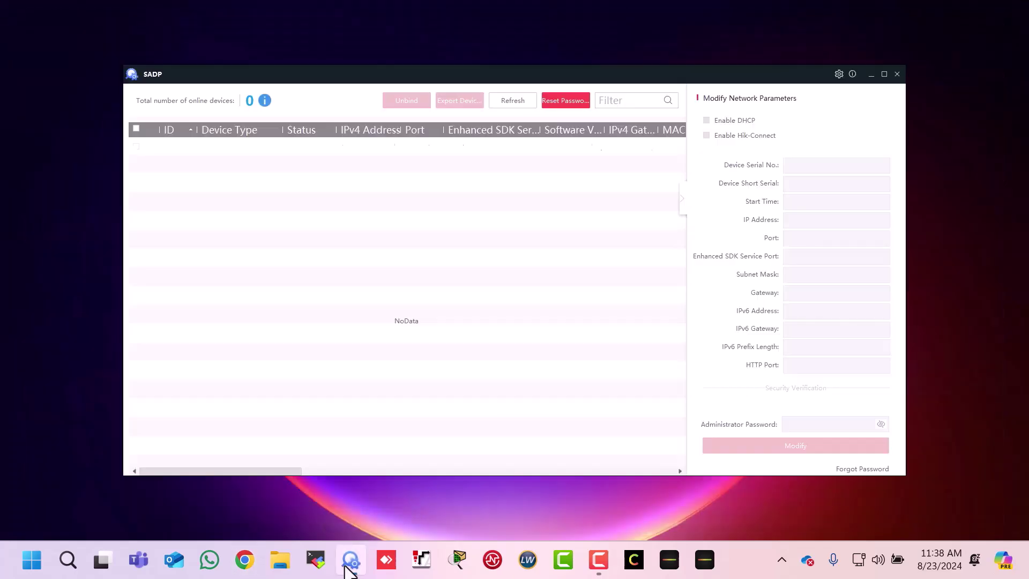
left_click(884, 74)
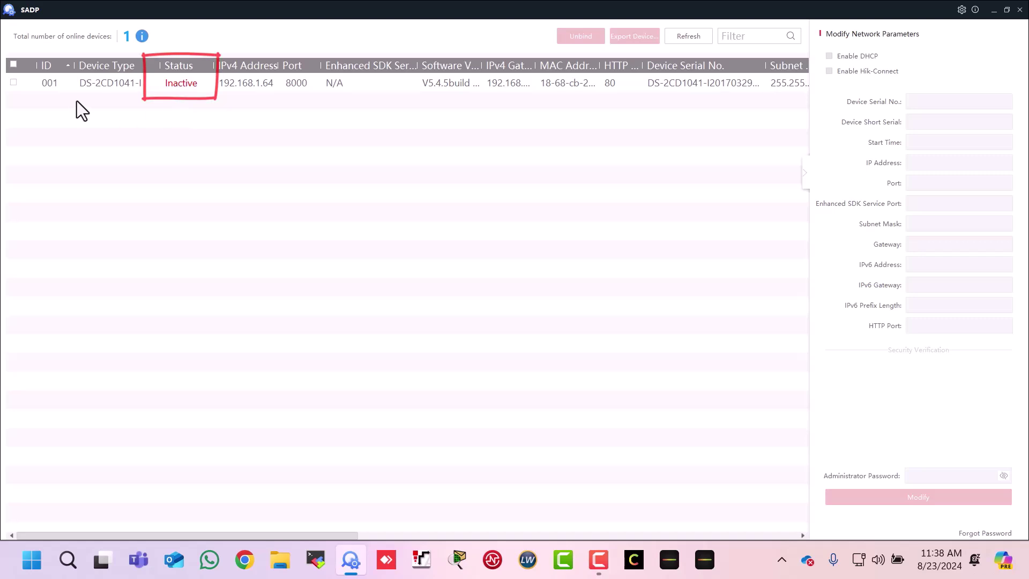
Activate the DS-2CD1041-I with a new password, Hik-Connect enabled, terms accepted and a verification code confirmed
left_click(13, 84)
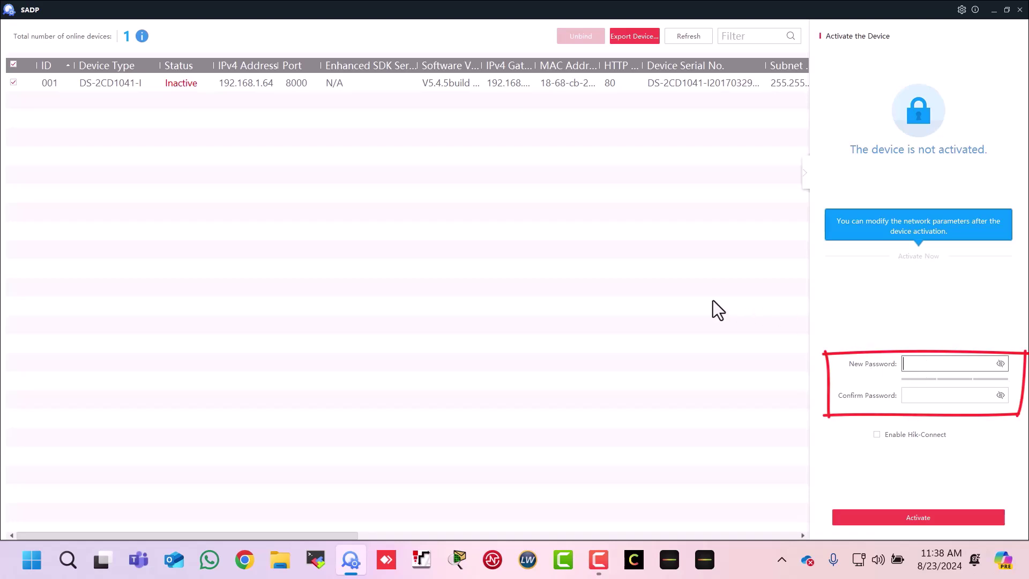
key("Tab")
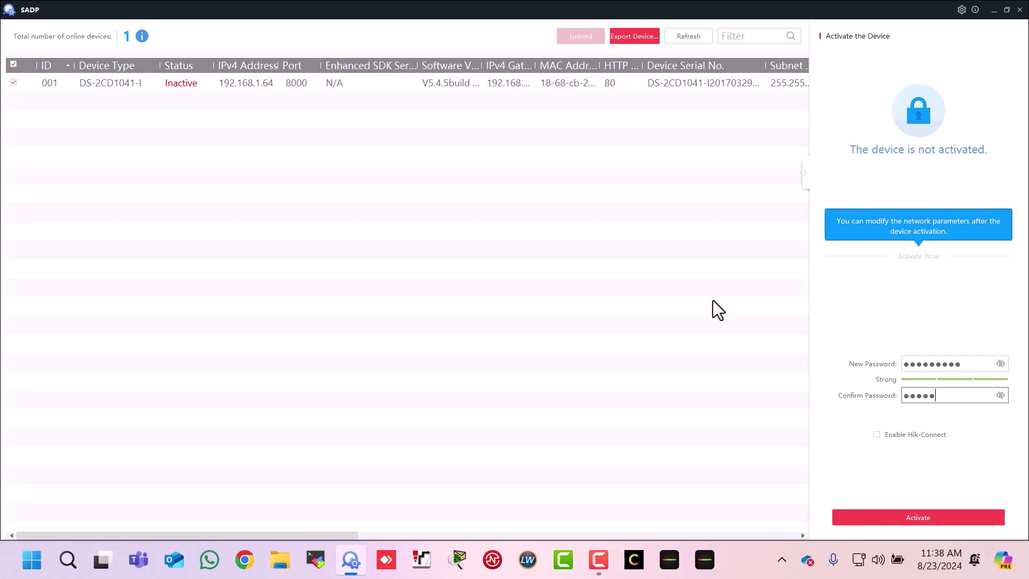
left_click(876, 436)
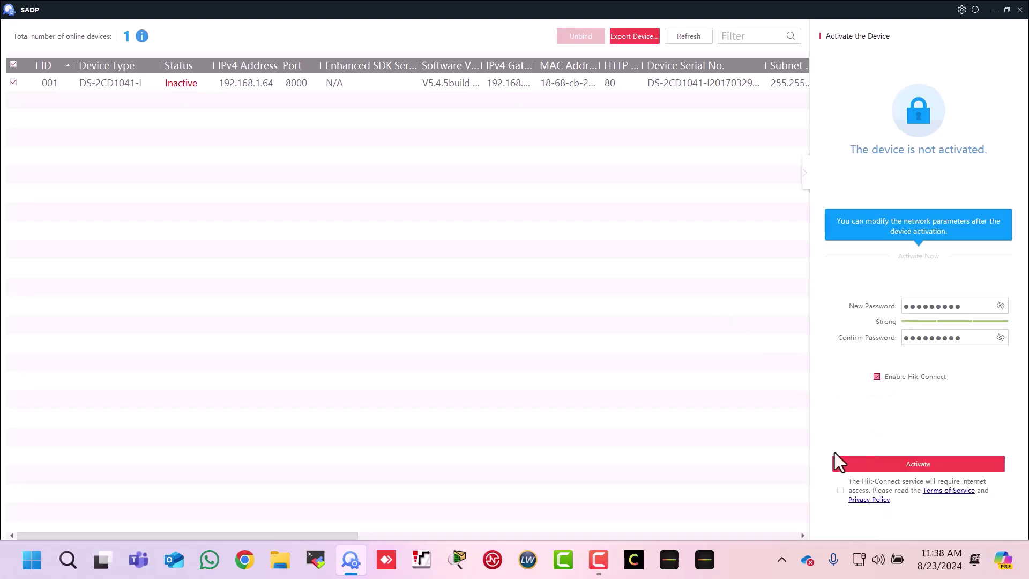
left_click(841, 491)
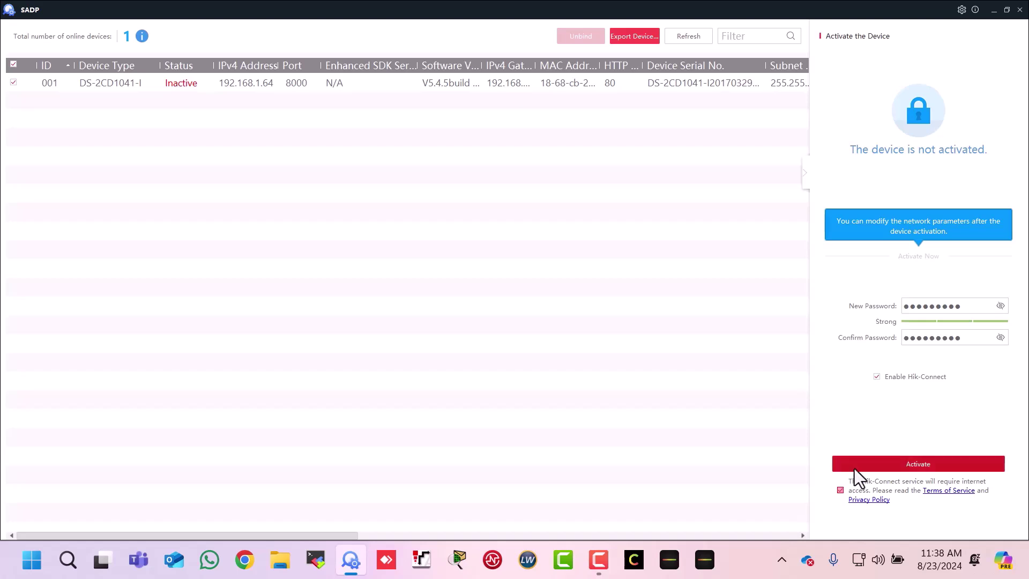
left_click(854, 469)
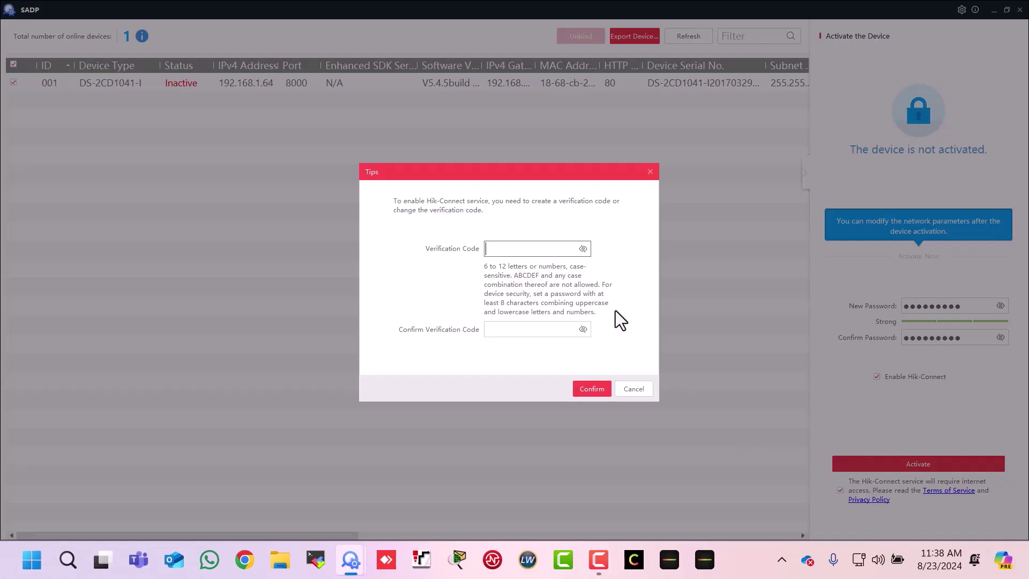
key("Tab")
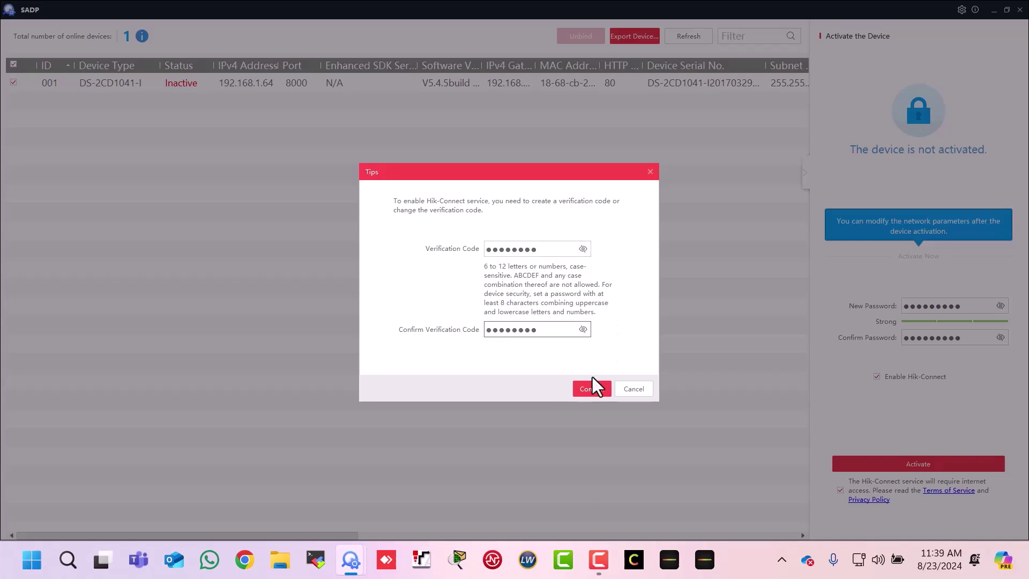
left_click(594, 391)
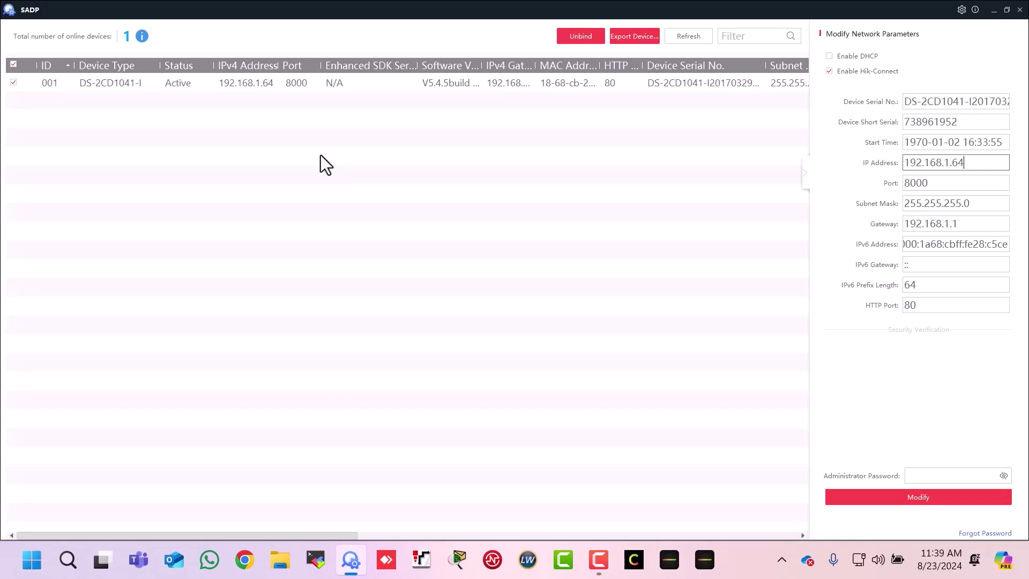
Launch Sticky Notes via Windows search and note the camera's password and activation code
key("super")
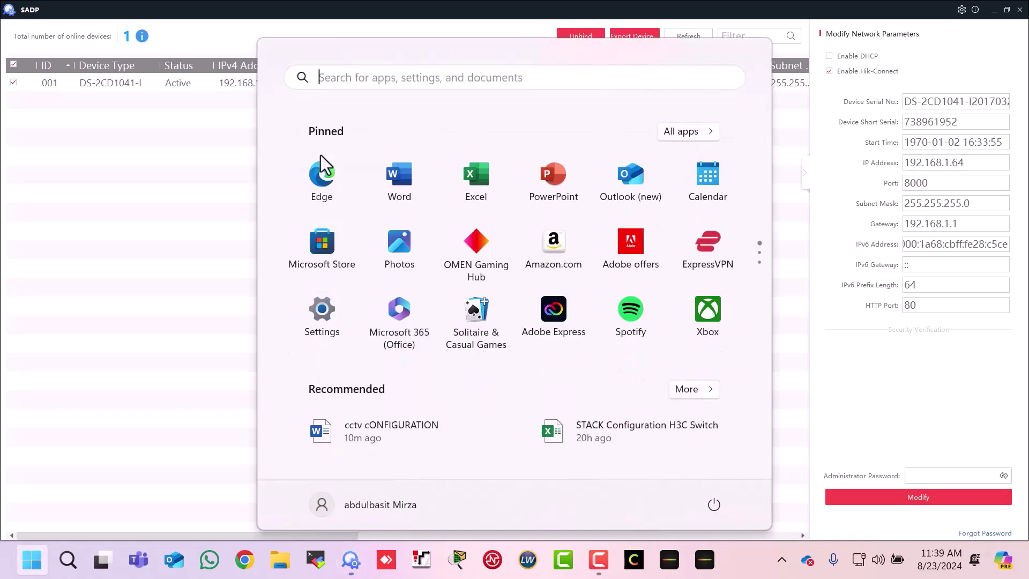
key("BackSpace")
key("Return")
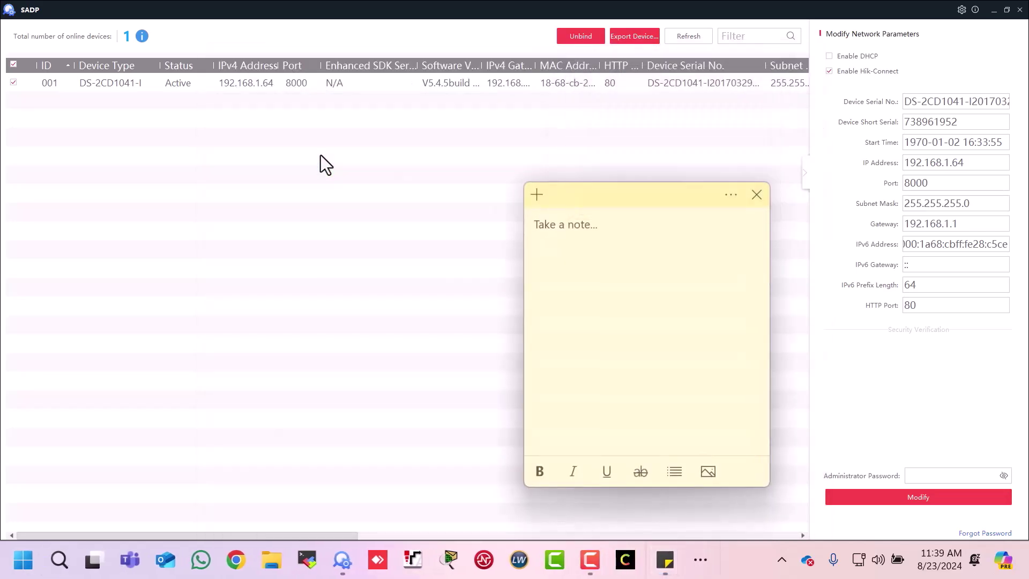
key("Return")
key("Return")
left_click(171, 116)
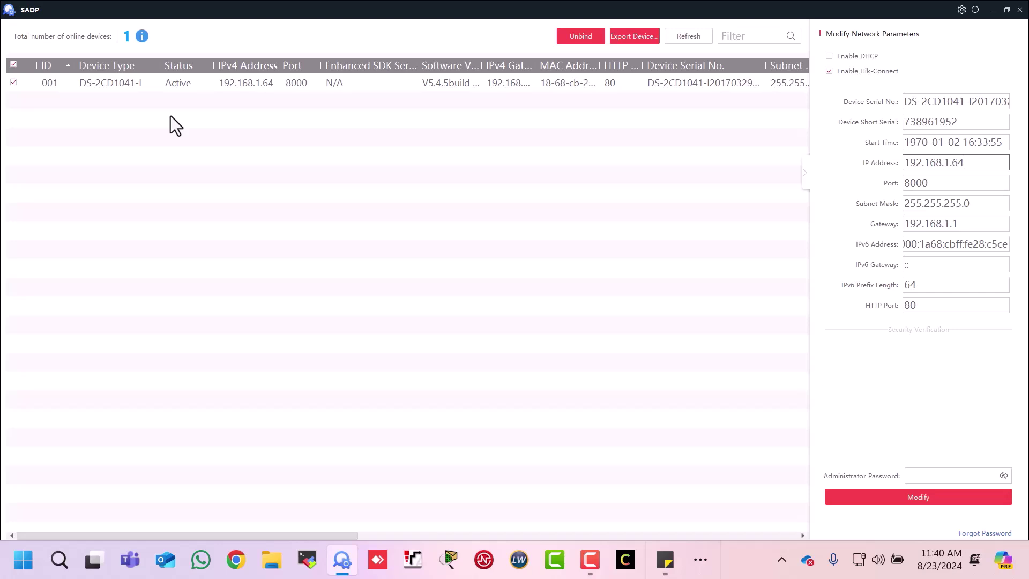
Run cmd from Win+R and list 'ipconfig /all', showing the PC at 192.168.9.150 with gateway 192.168.9.1
key("super+r")
type("cmd")
key("Return")
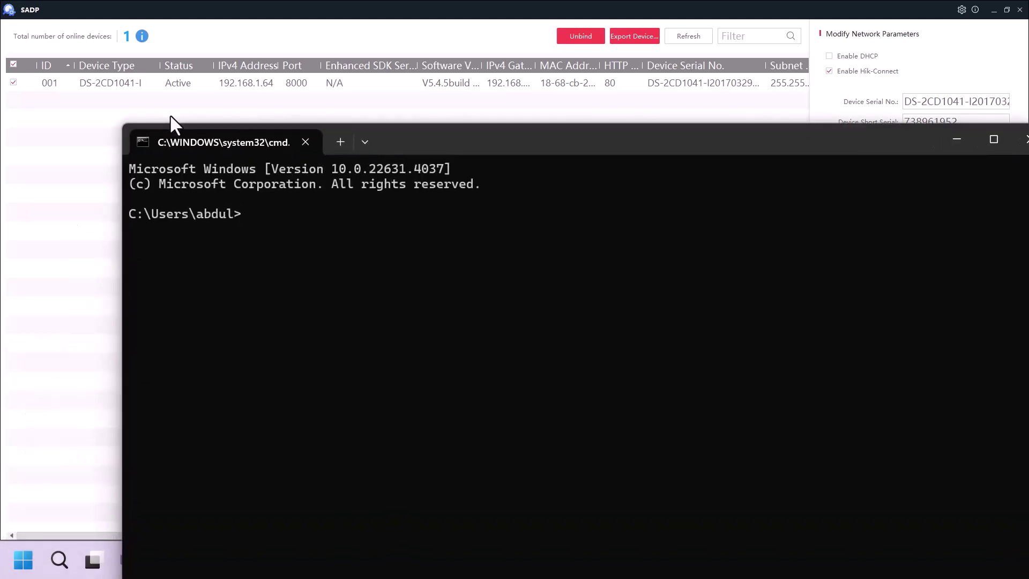
type("ipconfig /all")
key("Return")
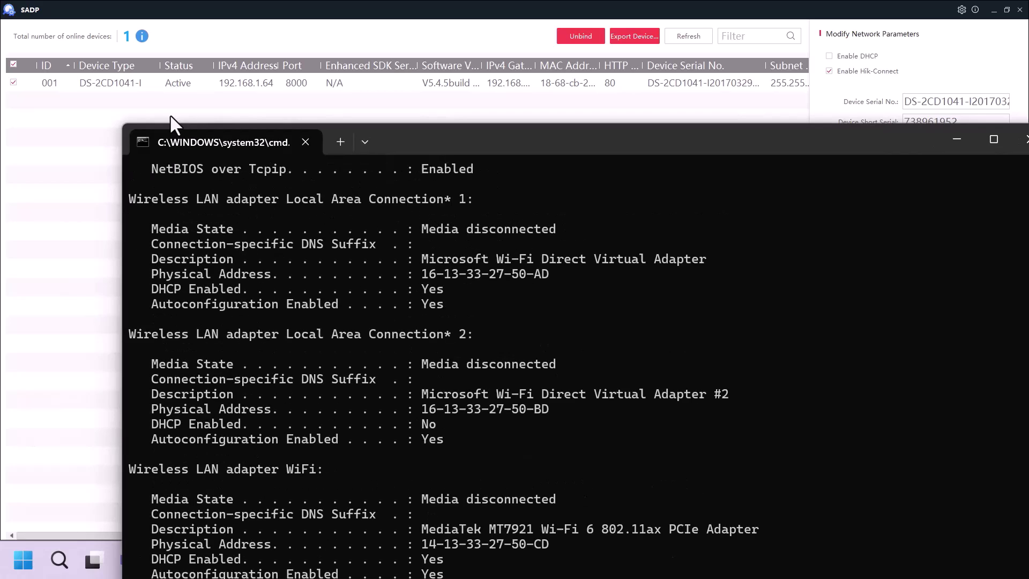
scroll(548, 314, "up", 4)
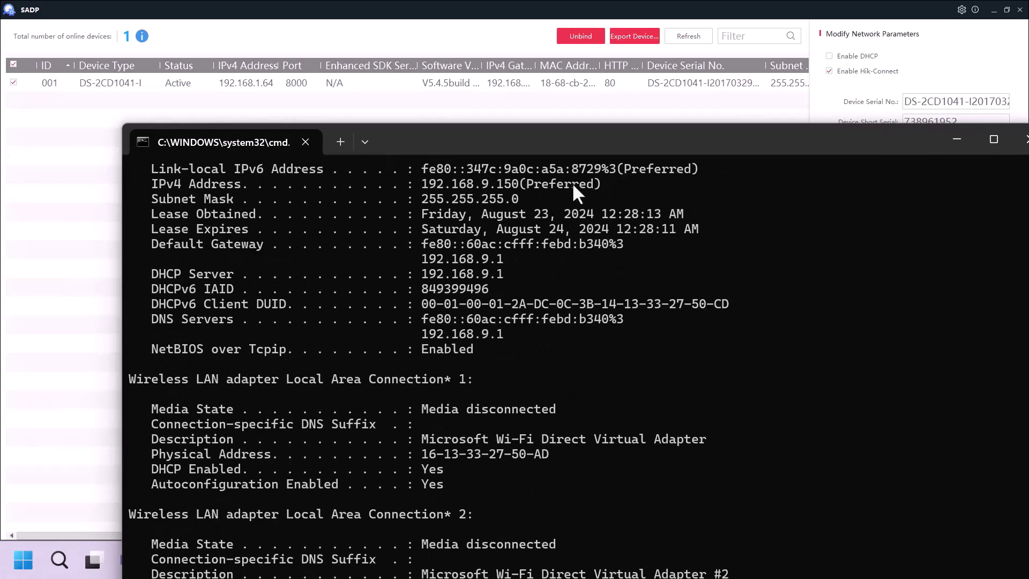
left_click_drag(561, 136, 525, 77)
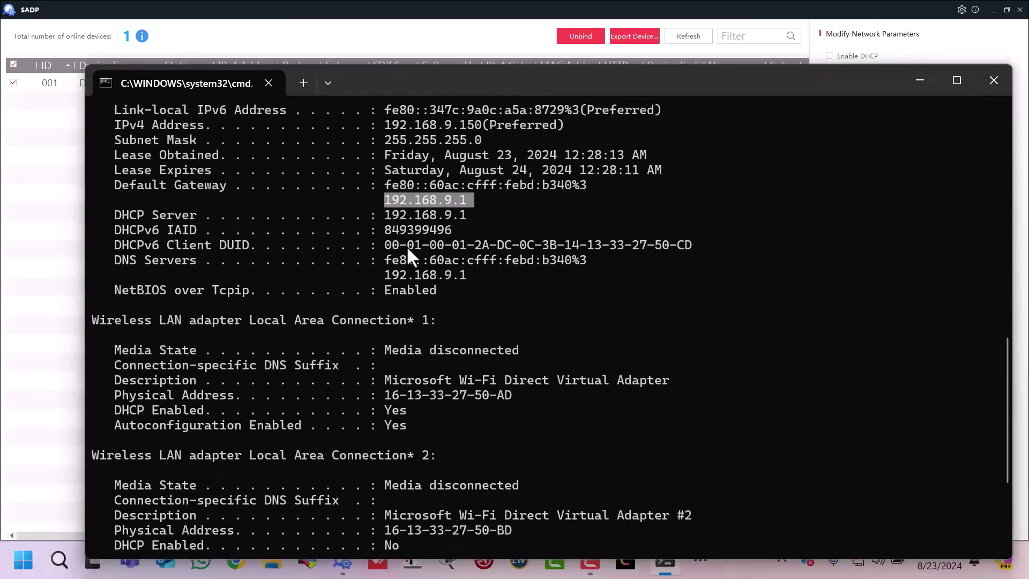
Change the camera's IP to 192.168.9.100 with gateway 192.168.9.1, enter the admin password and apply via Modify
left_click(710, 5)
left_click(971, 223)
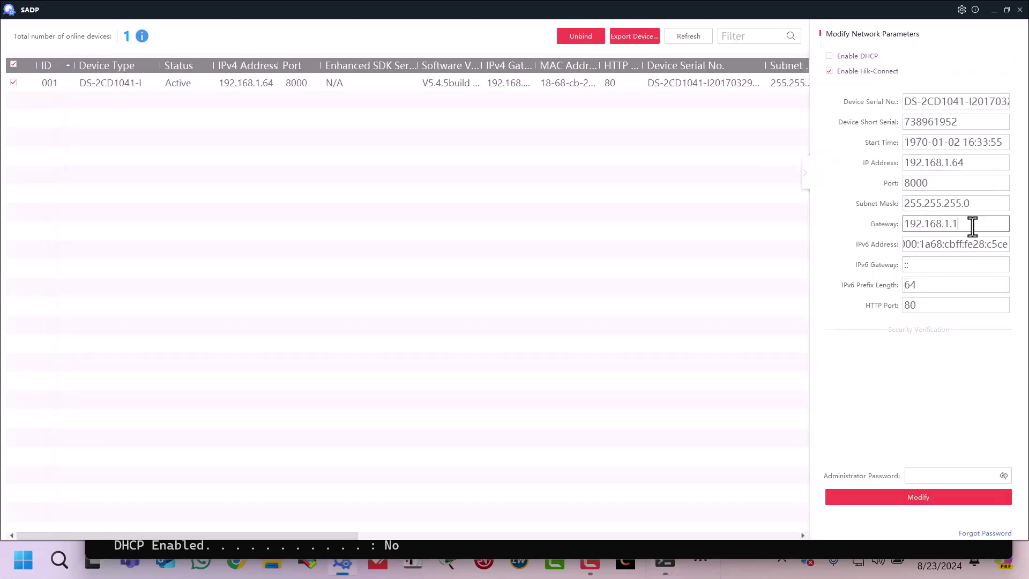
key("BackSpace")
key("BackSpace")
key("BackSpace")
type("192.168.")
type("9.1")
left_click(979, 164)
left_click_drag(979, 164, 846, 163)
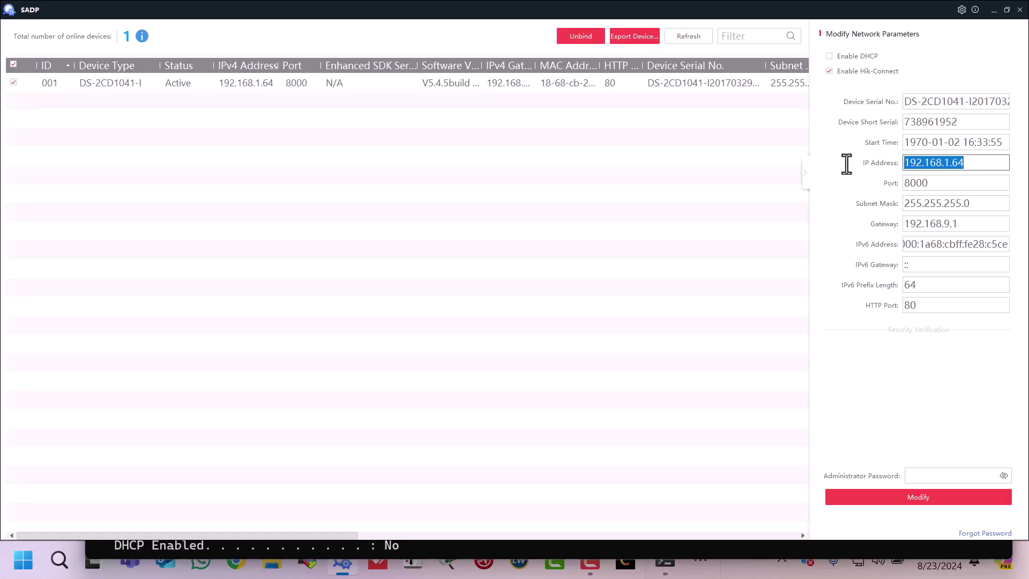
type("192")
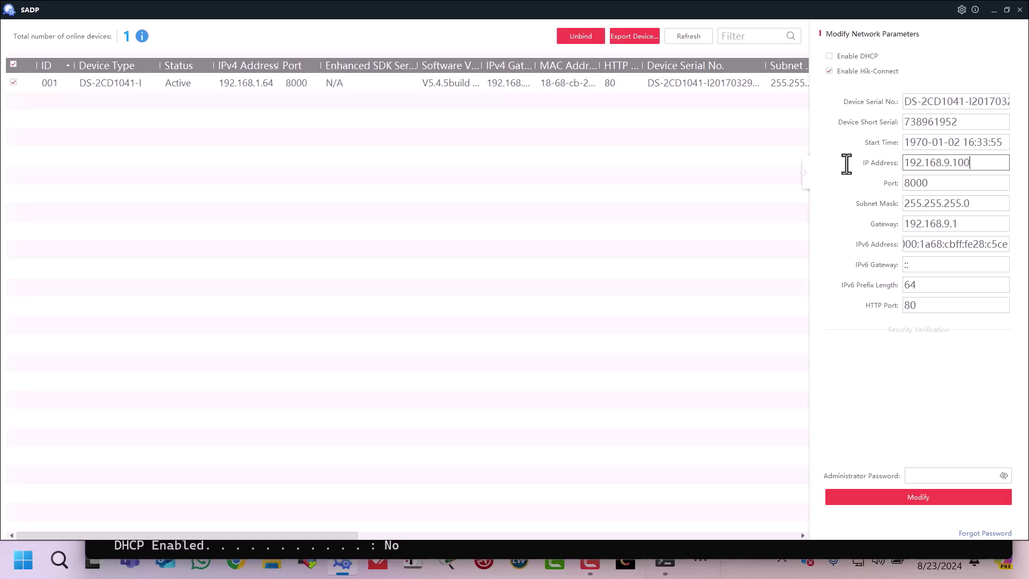
left_click(963, 475)
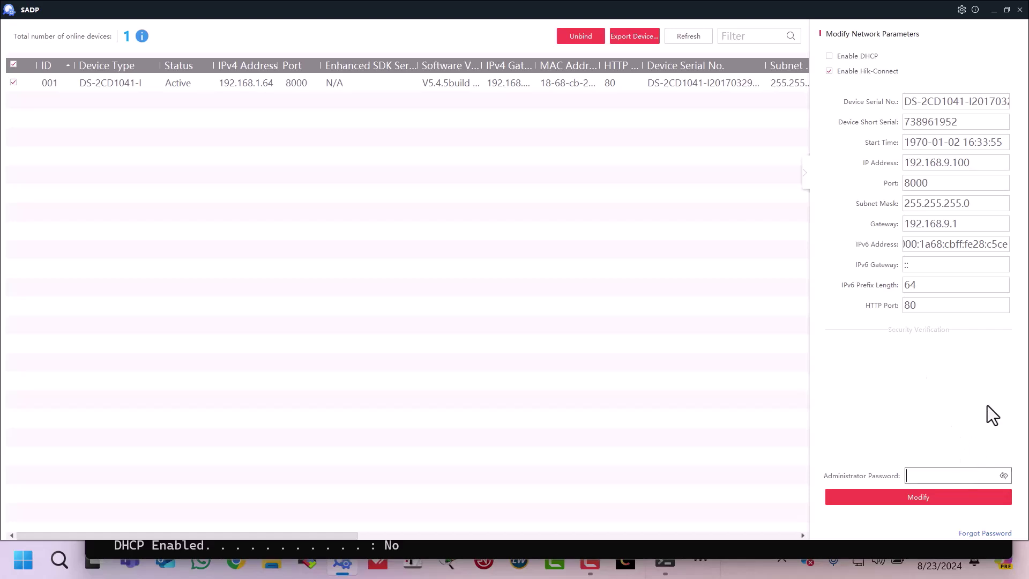
type("*********")
left_click(862, 499)
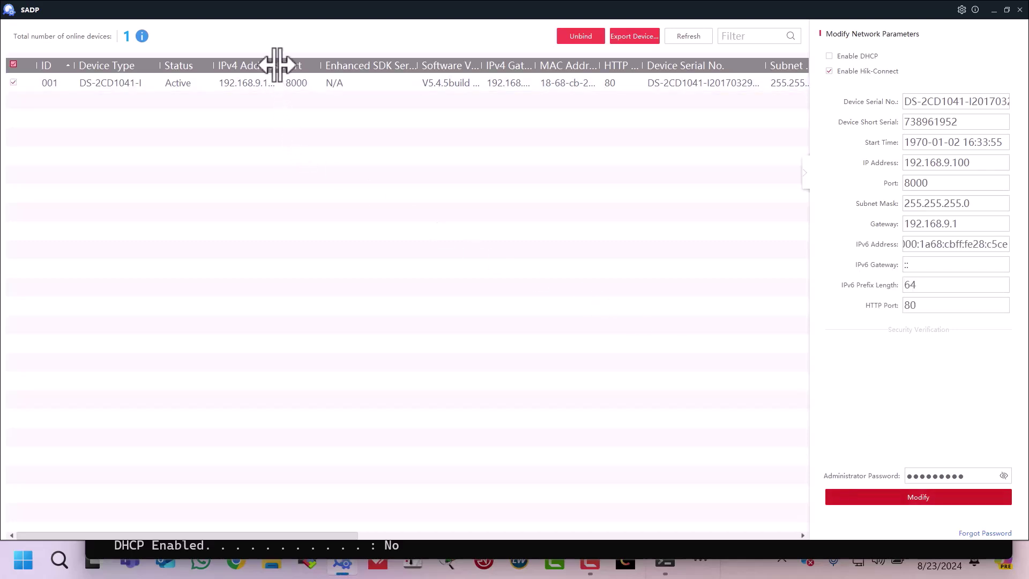
Widen SADP's IPv4 column, then add 'Serial No: 738961952' to the CCTV CAM note
left_click_drag(278, 66, 301, 67)
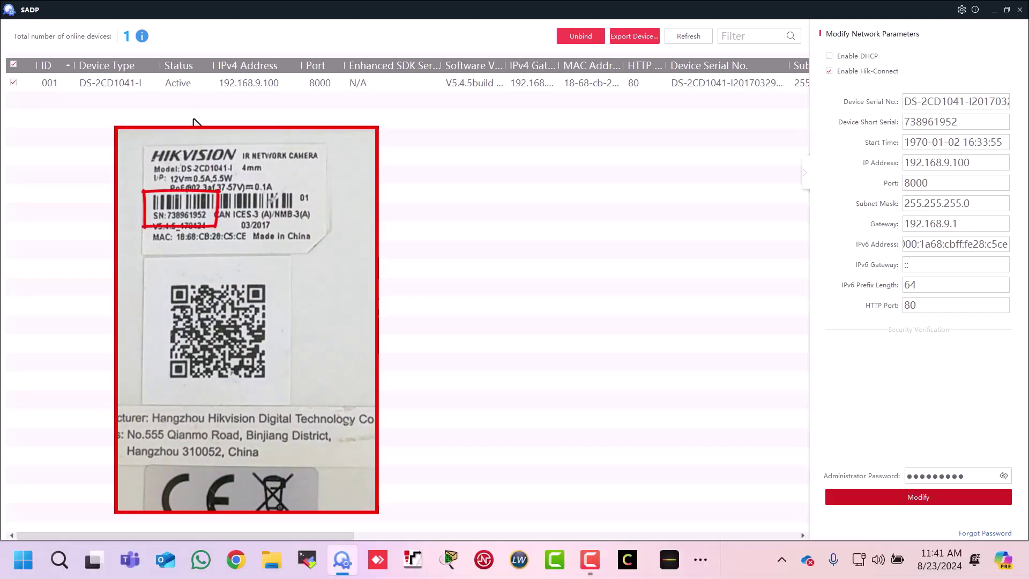
mouse_move(667, 560)
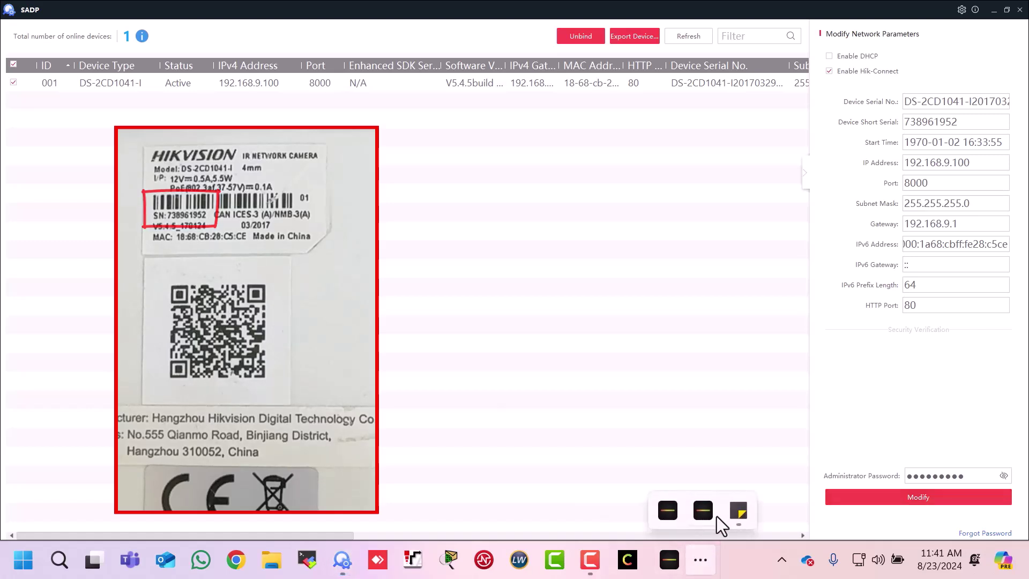
left_click(719, 513)
key("Return")
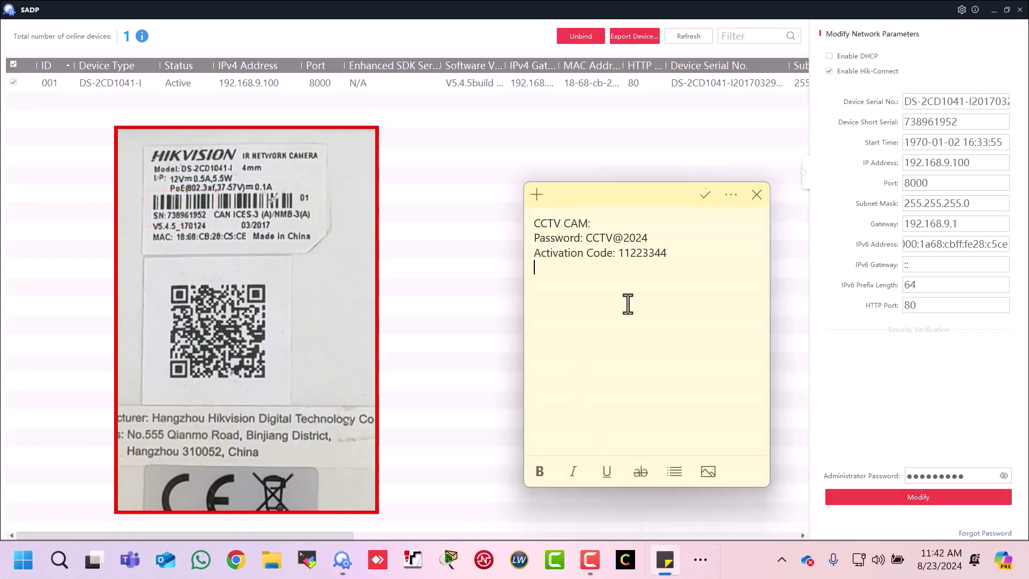
type("l N")
type("o: 738961952")
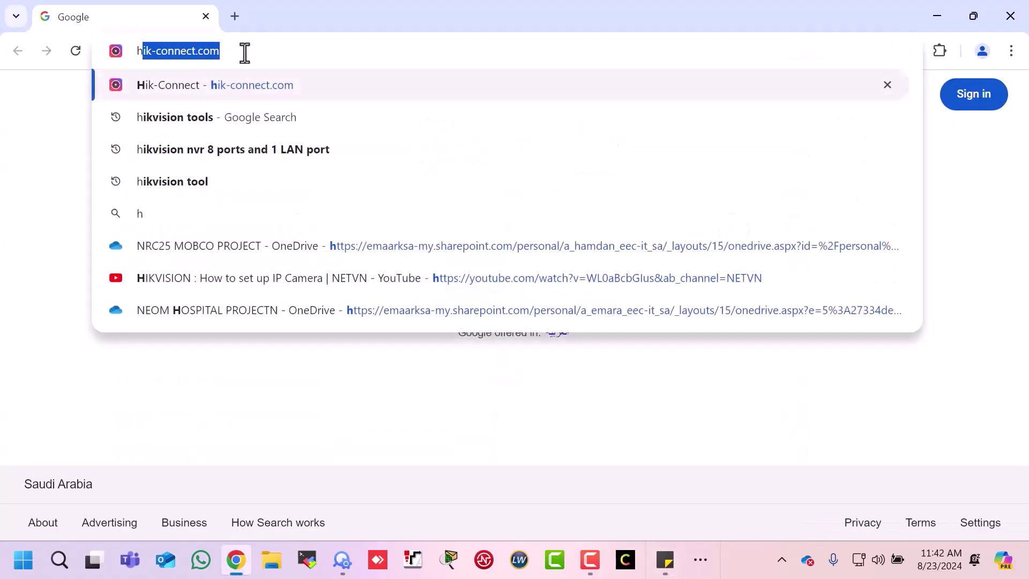
type("k-connect.com")
Go to hik-connect.com and log in with the saved account credentials
key("Return")
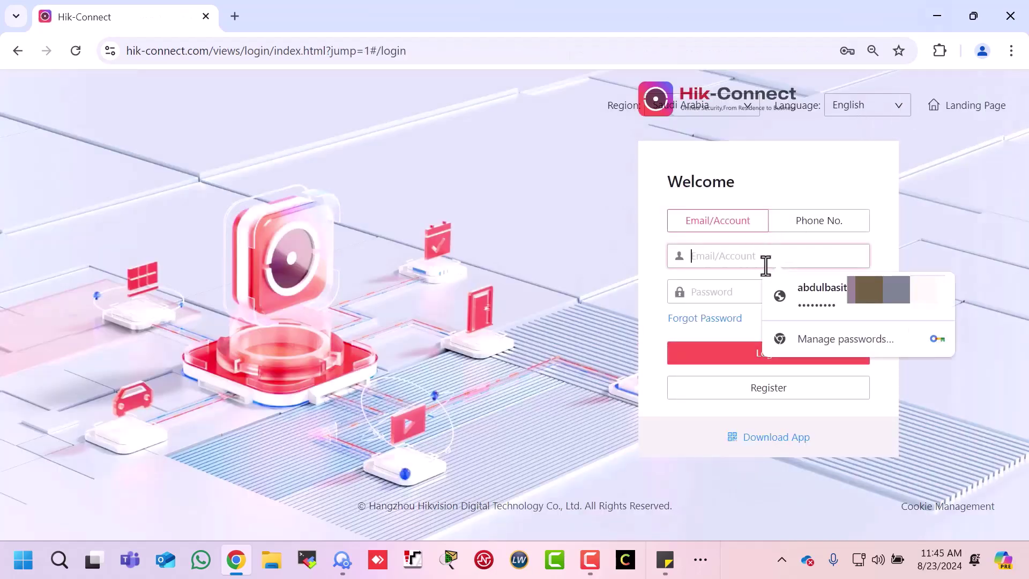
left_click(805, 299)
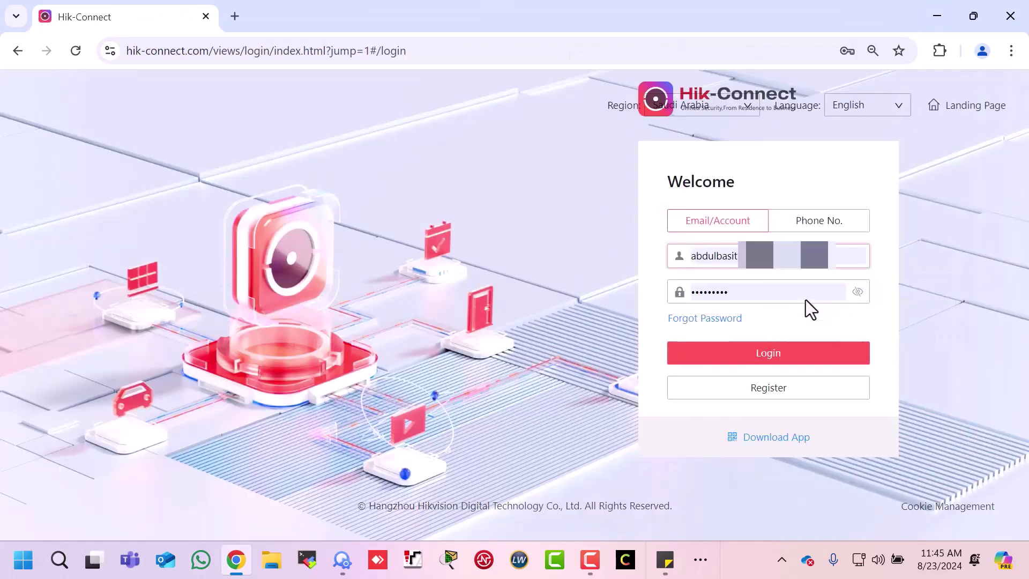
left_click(805, 354)
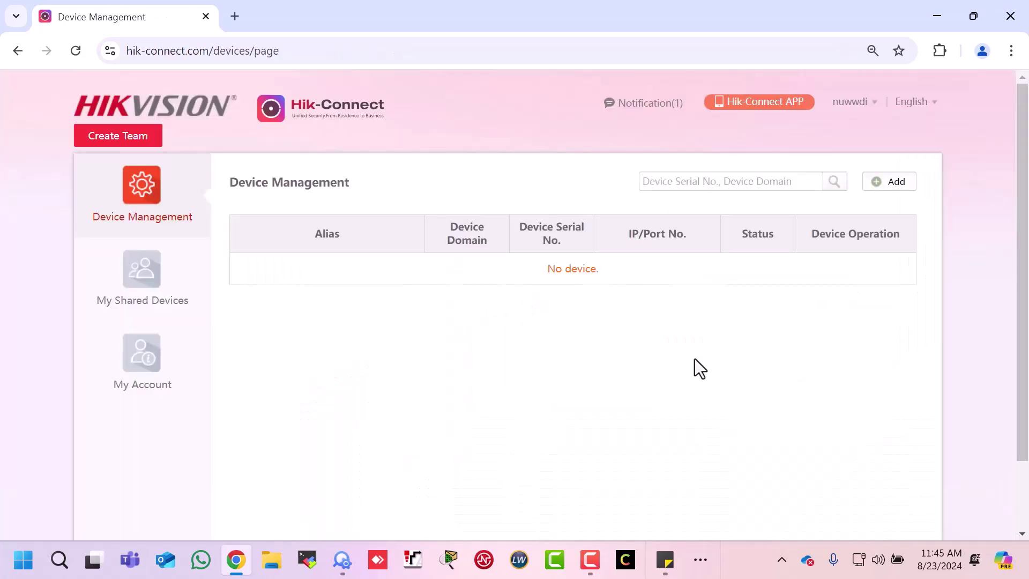
left_click(893, 196)
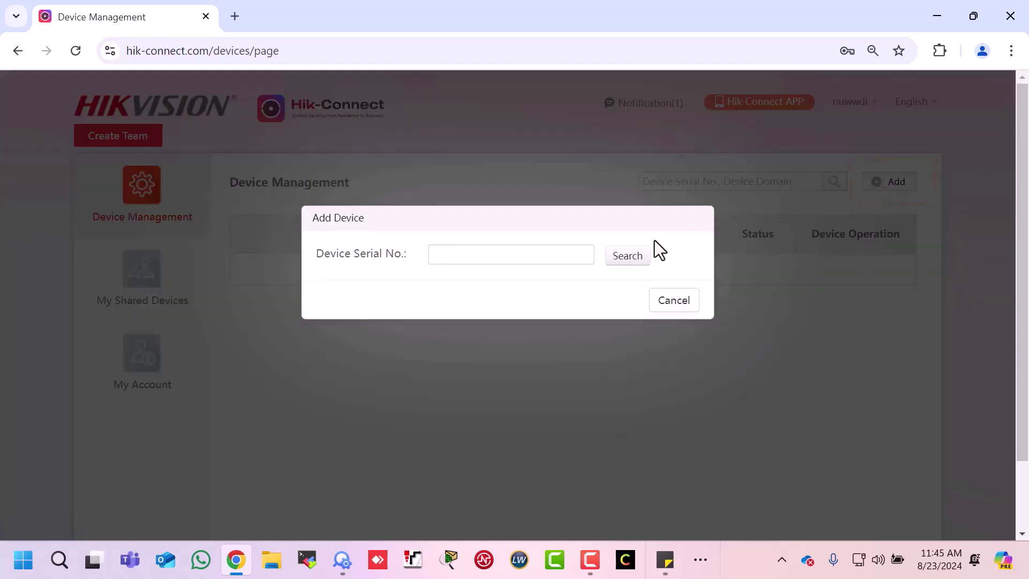
left_click(538, 255)
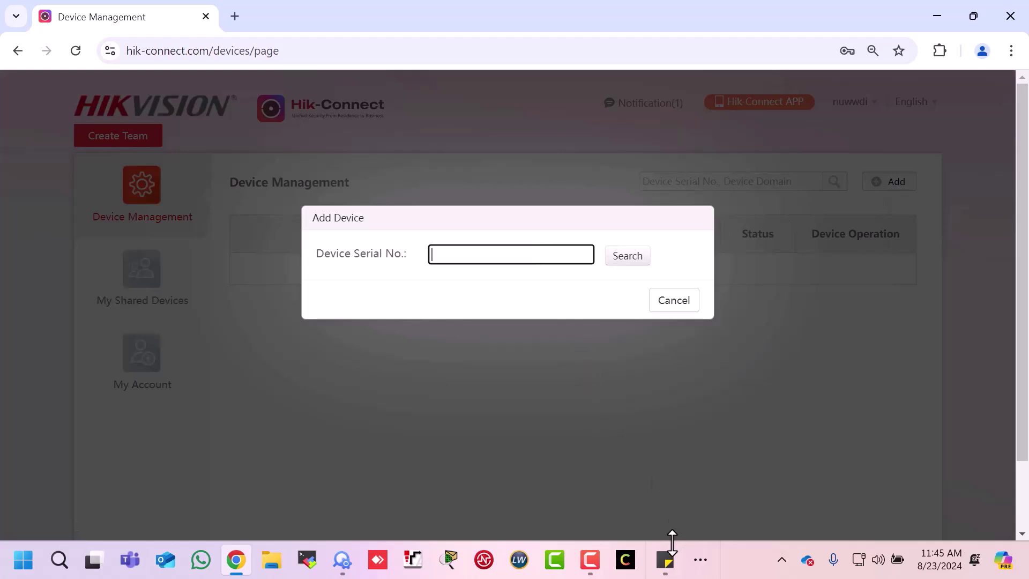
left_click(665, 561)
double_click(620, 269)
key("ctrl+c")
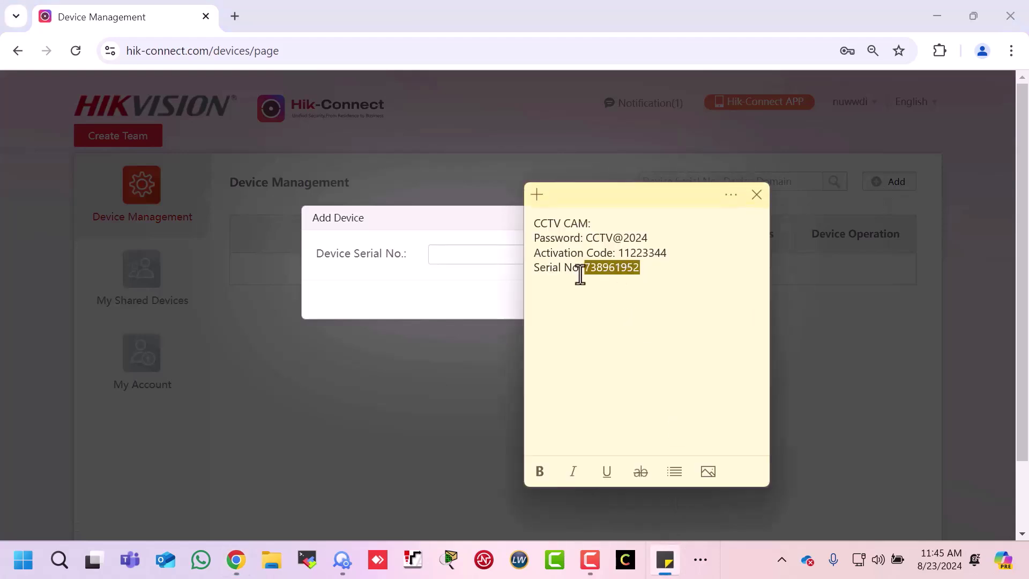
left_click(475, 257)
key("ctrl+v")
left_click(622, 268)
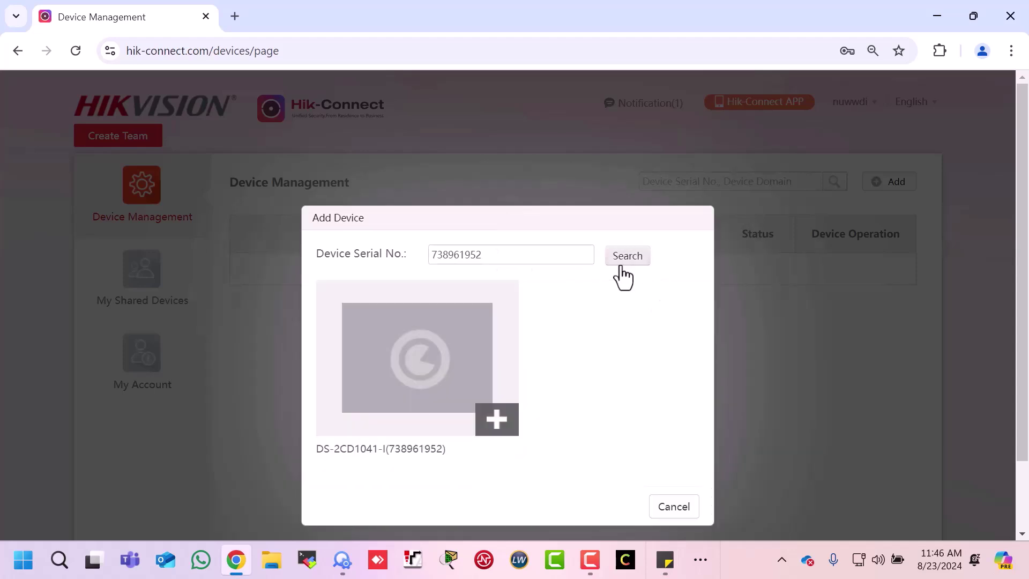
left_click(497, 419)
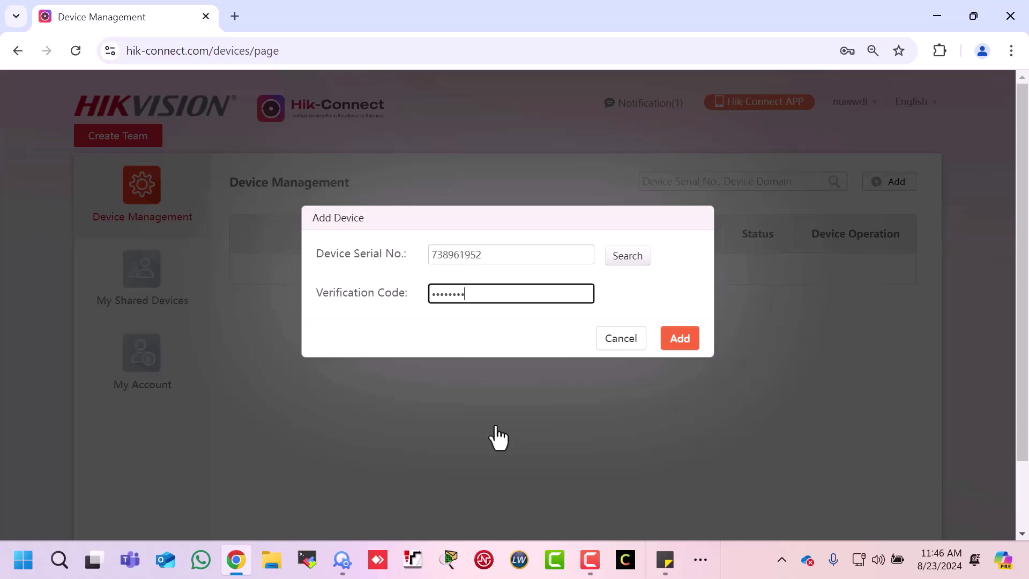
left_click(679, 352)
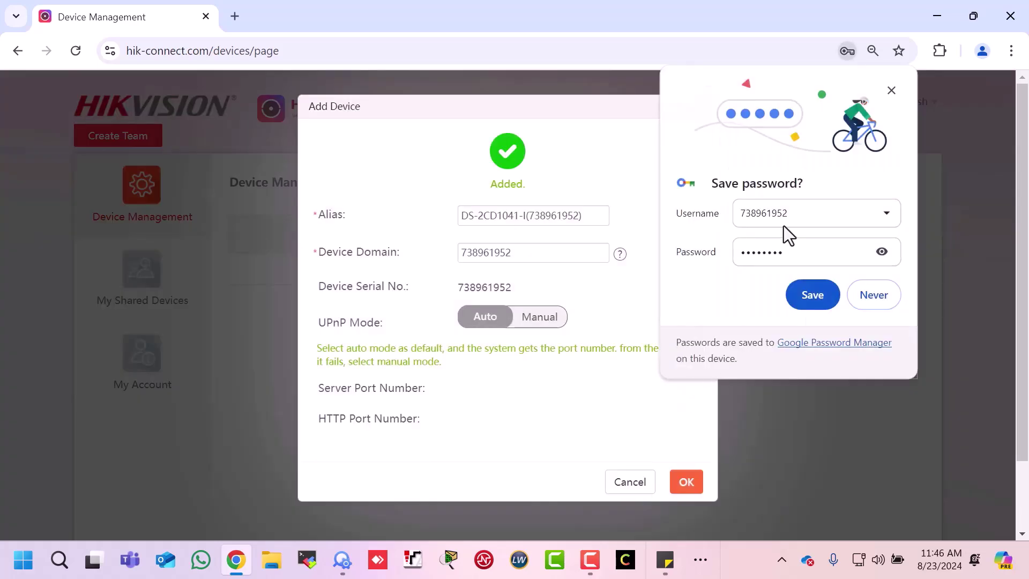
Dismiss Chrome's save-password prompts and save the camera under the alias CCTV-LAB-CAM01
left_click(891, 90)
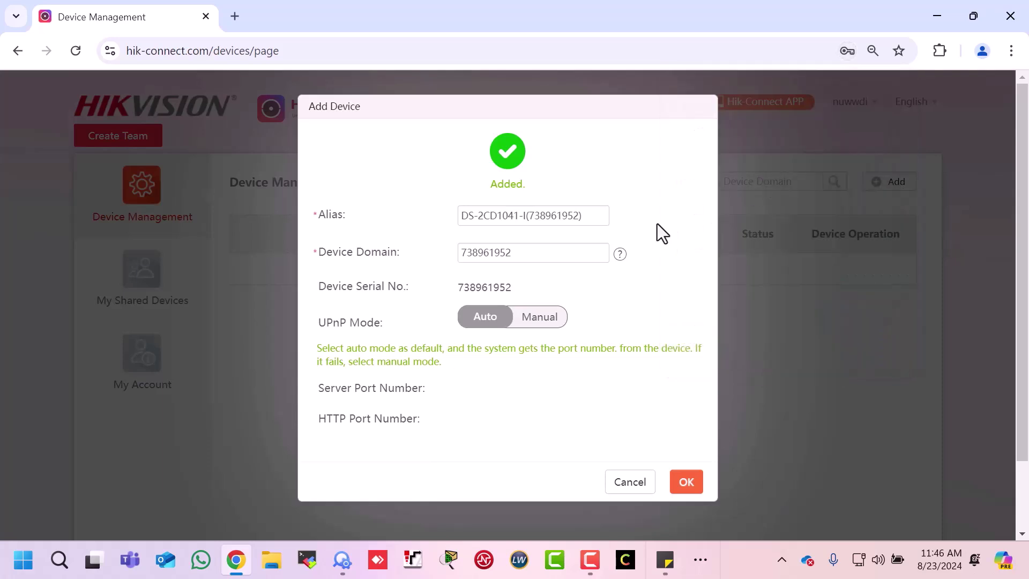
left_click(583, 213)
left_click_drag(592, 214, 427, 208)
type("CC")
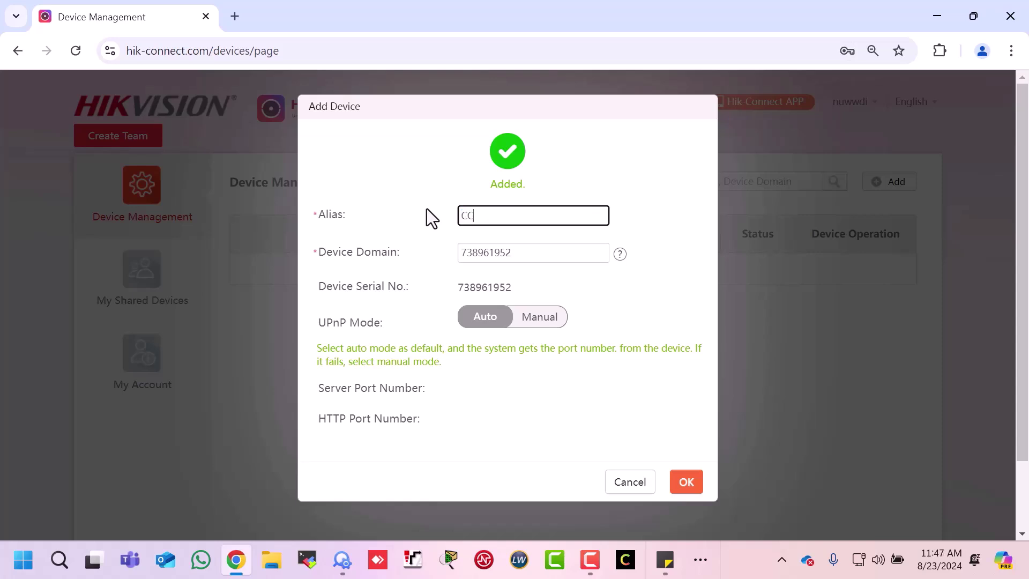
type("TV-LAB-CAM01")
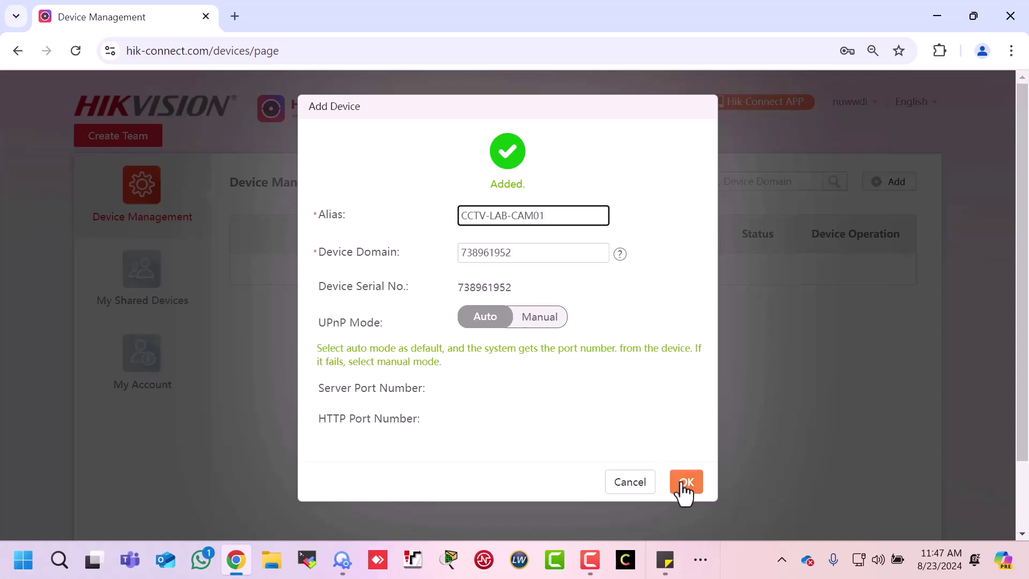
left_click(685, 487)
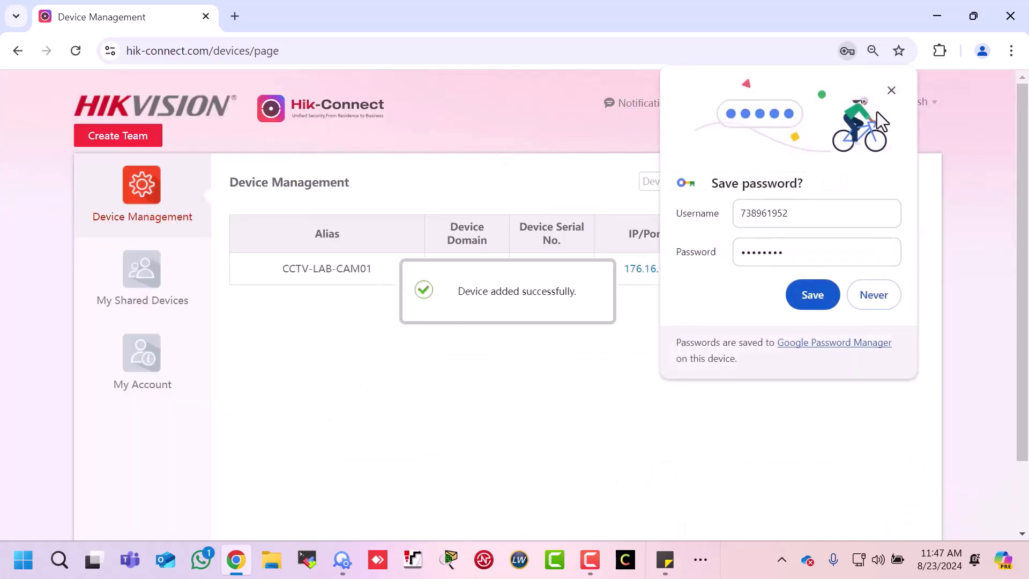
left_click(890, 91)
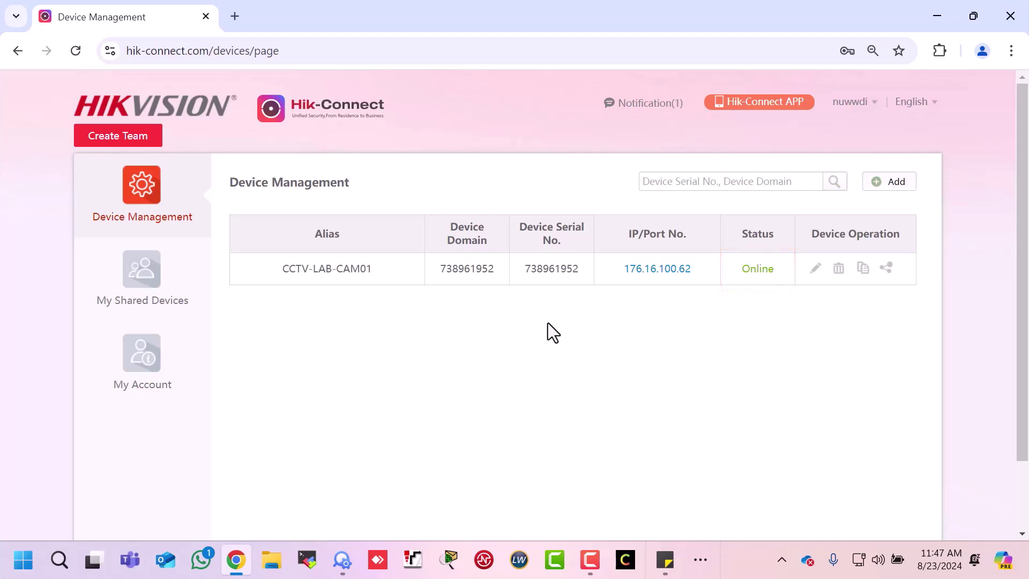
Show the Hik-Connect Help dialog with instructions for getting the mobile app
left_click(759, 105)
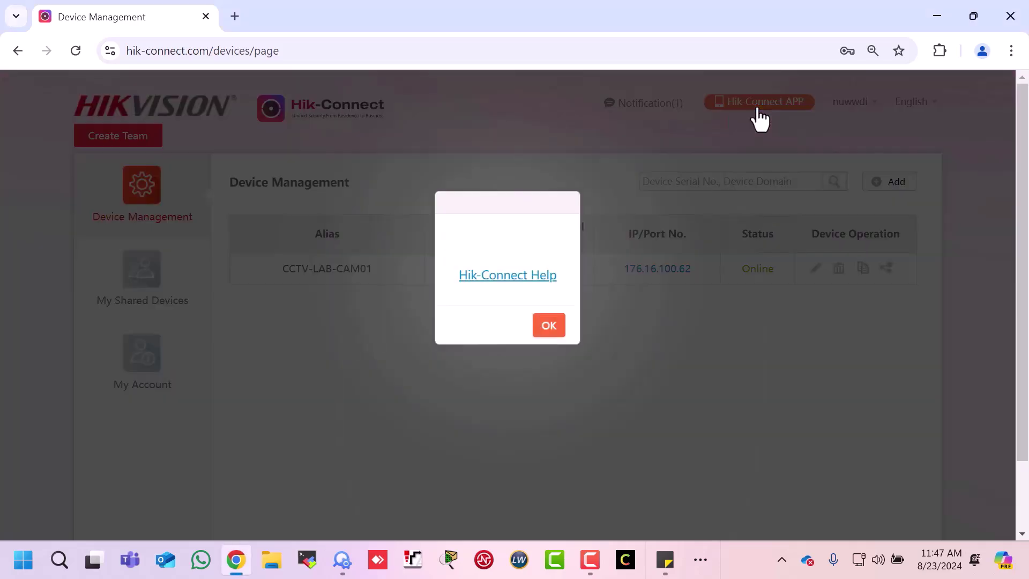